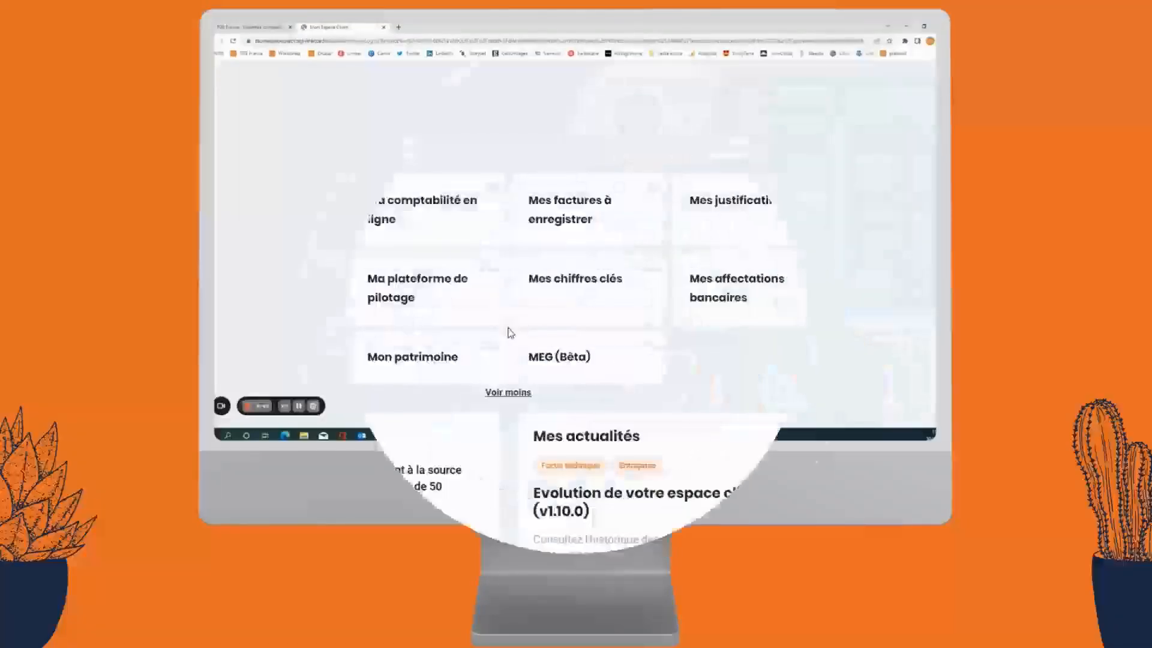
Open the payroll file and deposit the second listed employee's original June 2023 payslip in the EDoc Connect safe.
{"action": "left_click", "coordinate": [258, 360]}
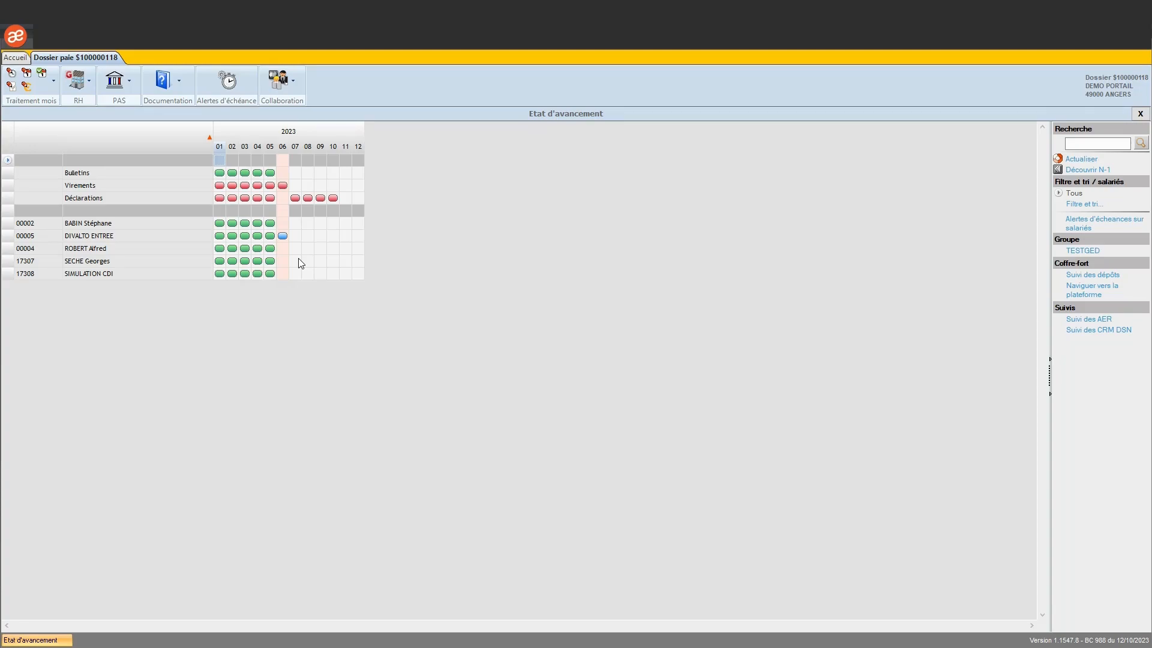
{"action": "right_click", "coordinate": [286, 237]}
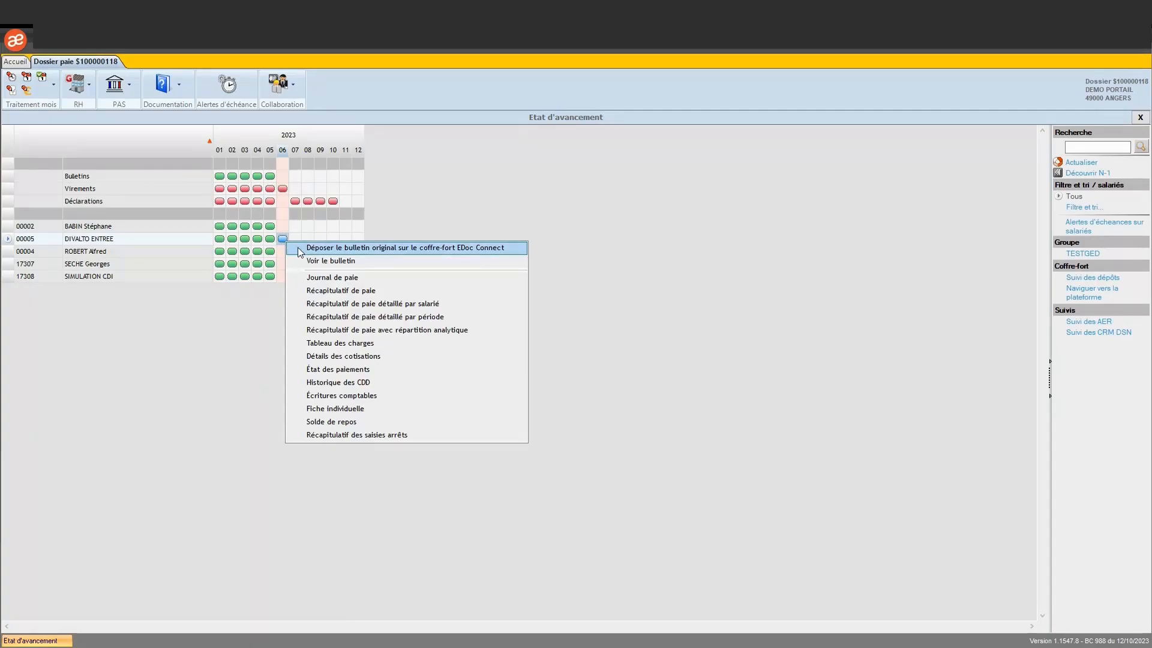
{"action": "left_click", "coordinate": [299, 248]}
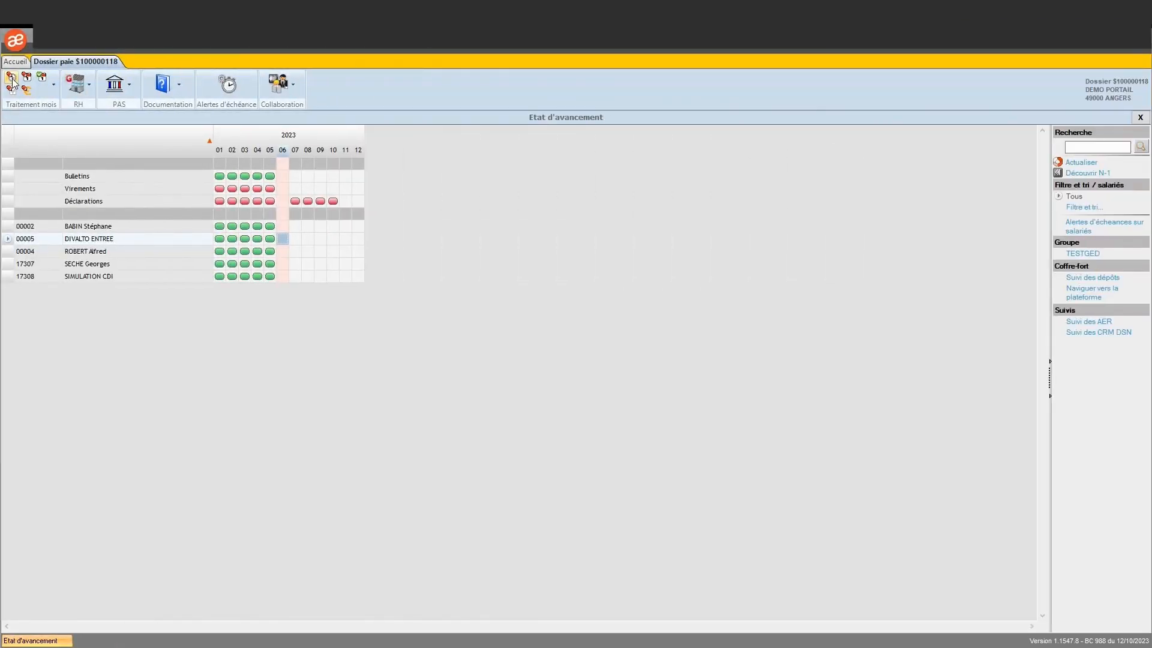
Enter 4 overtime hours at HS 25 for the second listed employee and confirm the June 2023 hours.
{"action": "left_click", "coordinate": [12, 80]}
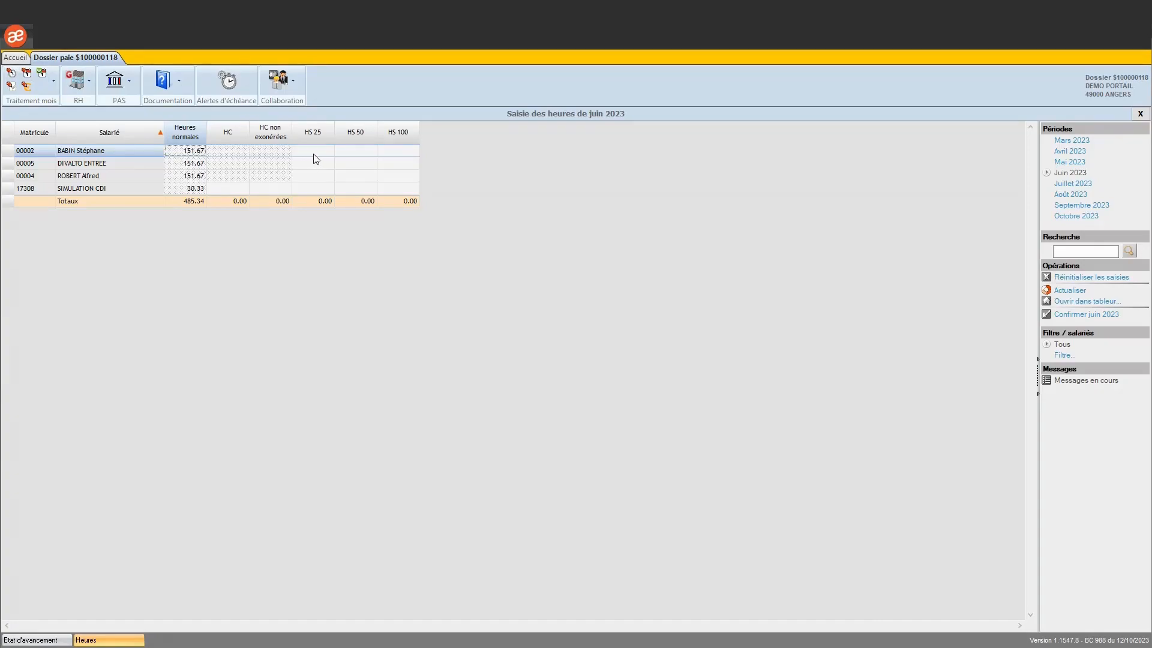
{"action": "left_click", "coordinate": [311, 162]}
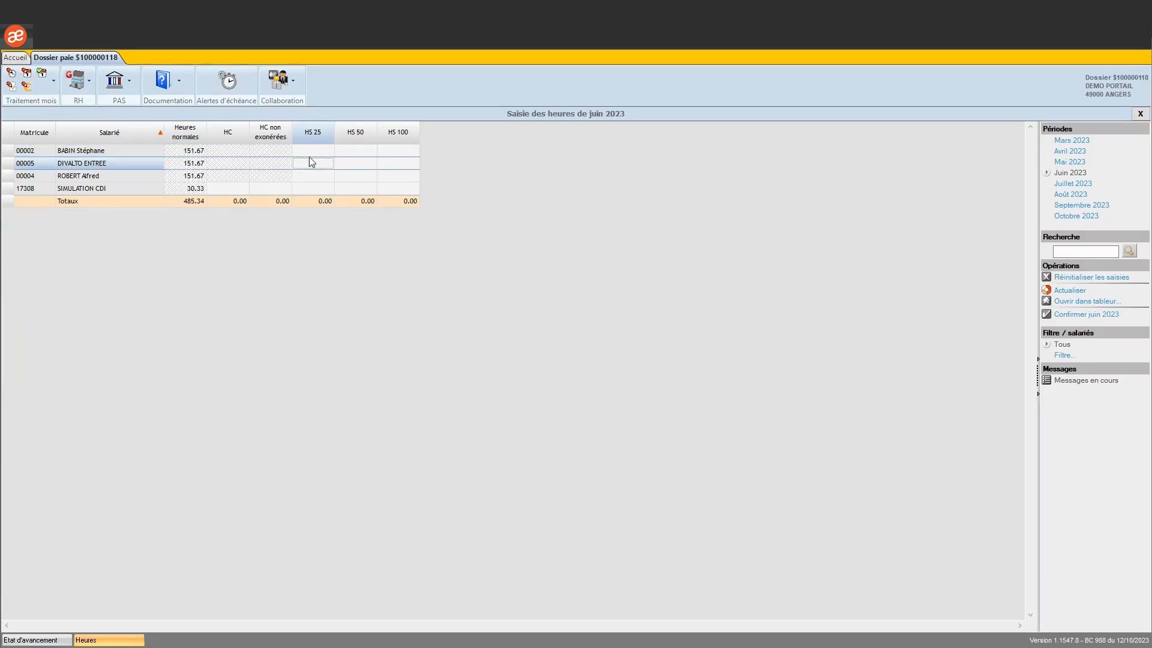
{"action": "type", "text": "4"}
{"action": "key", "text": "Tab"}
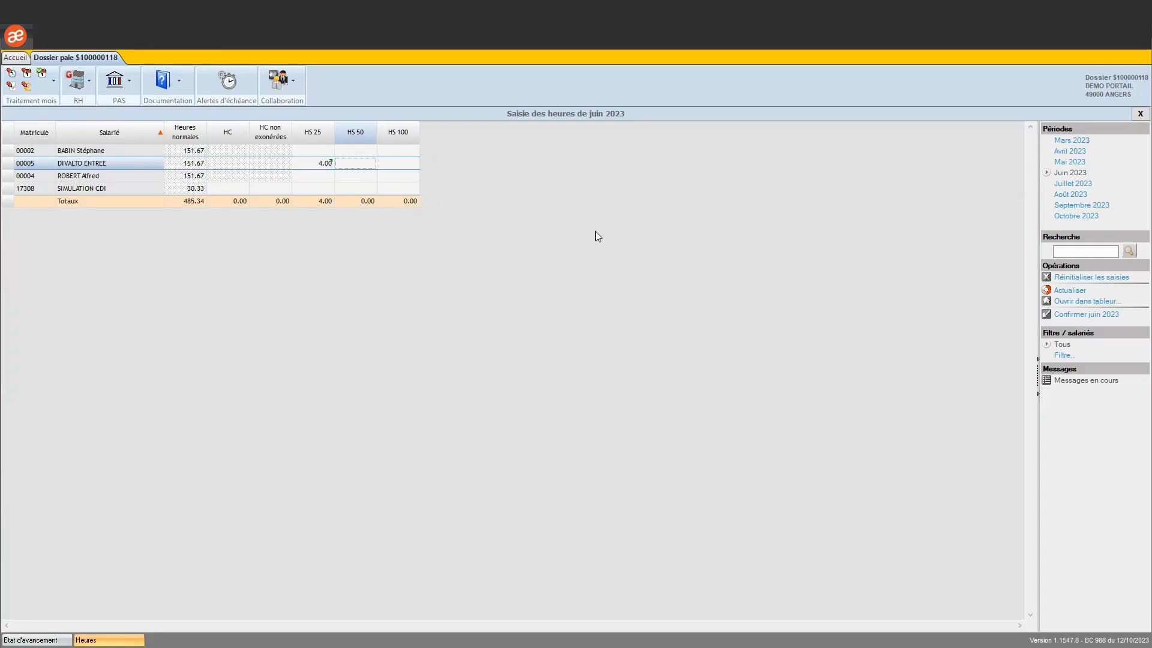
{"action": "left_click", "coordinate": [1097, 318]}
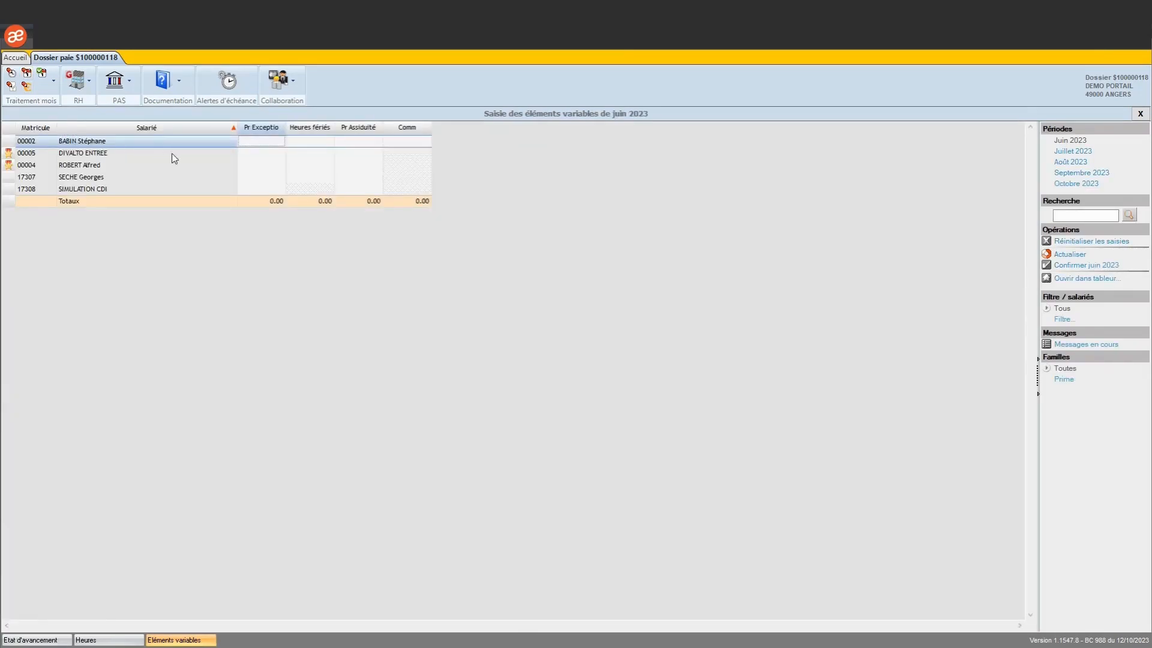
Enter an exceptional bonus (Pr Exceptio) of 150 for the second listed employee and confirm the June 2023 variable elements.
{"action": "left_click", "coordinate": [251, 155]}
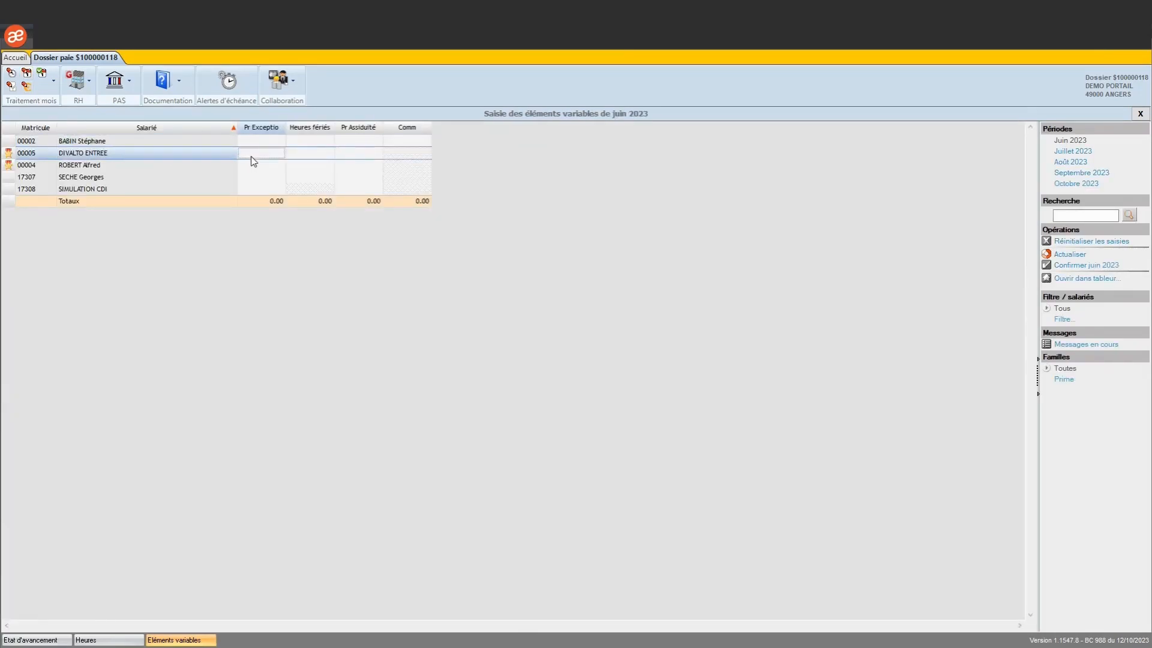
{"action": "type", "text": "150"}
{"action": "key", "text": "Return"}
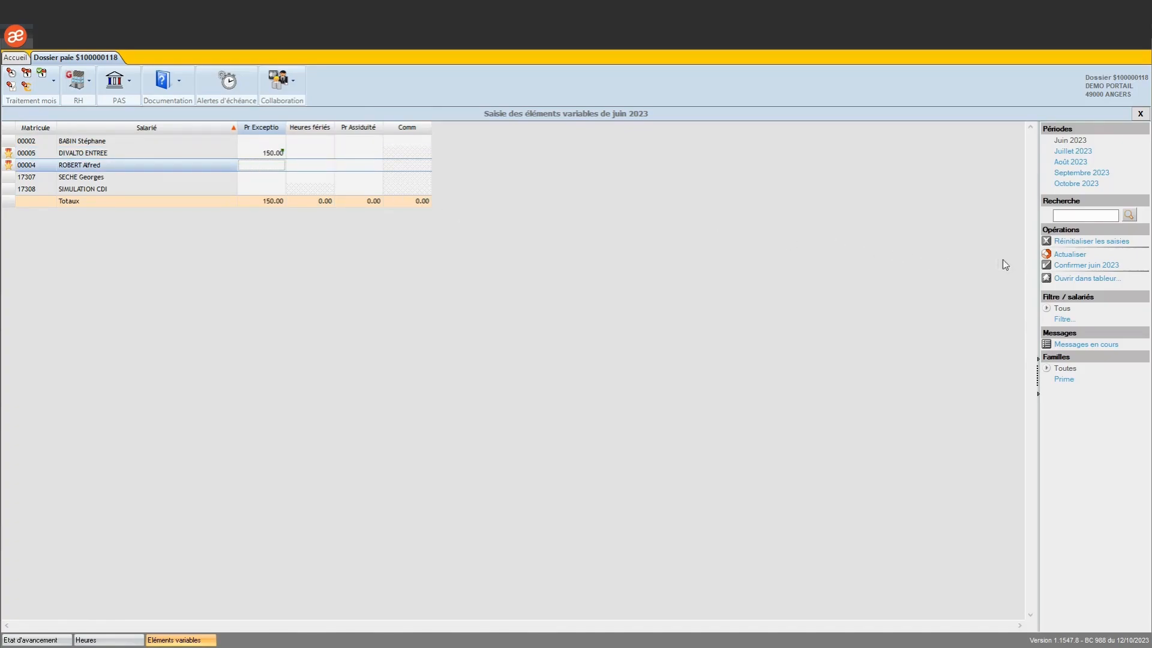
{"action": "left_click", "coordinate": [1069, 269]}
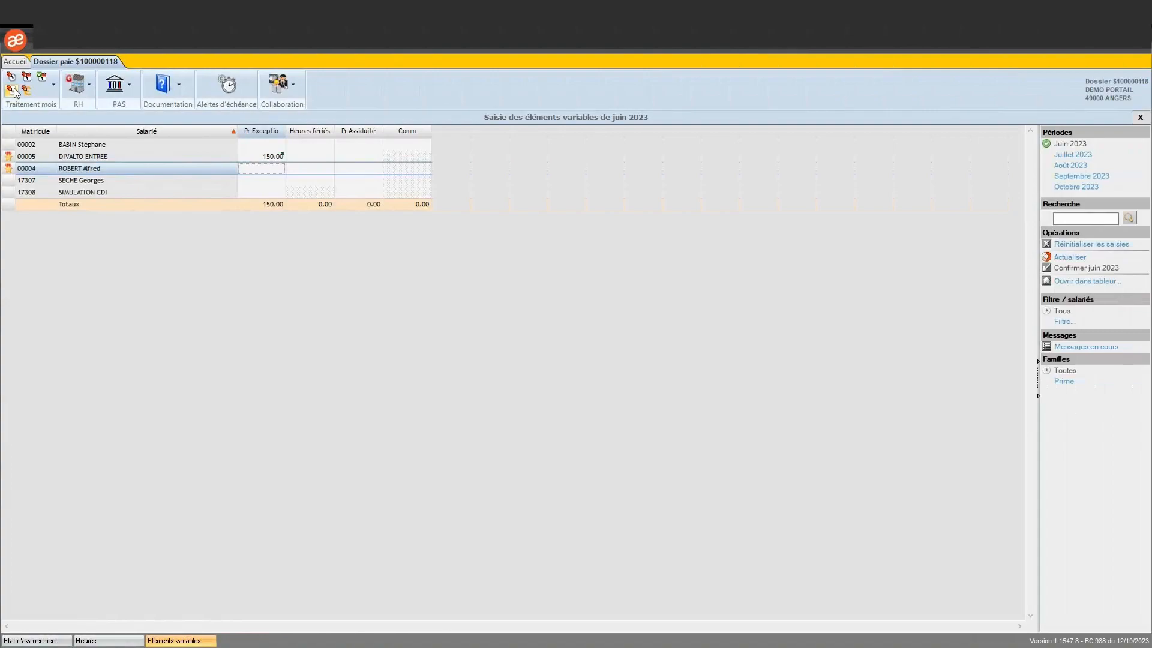
Record a Congés payés absence from 05/06/2023 to 09/06/2023 for the second listed employee in the activity calendar.
{"action": "left_click", "coordinate": [13, 87]}
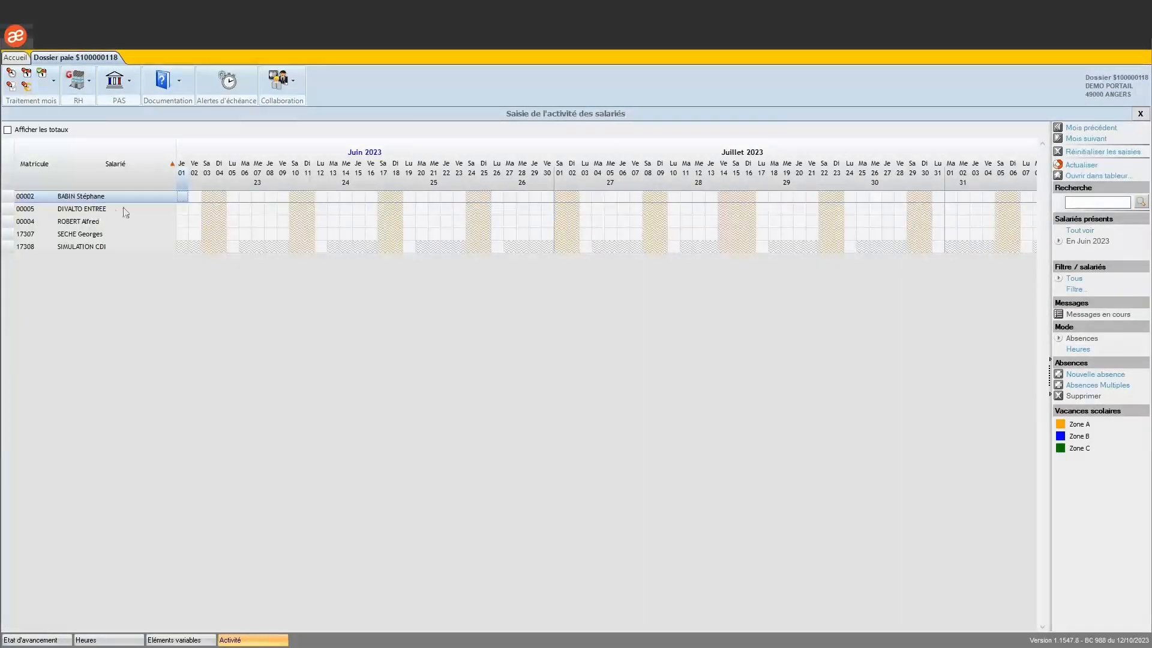
{"action": "left_click", "coordinate": [234, 210]}
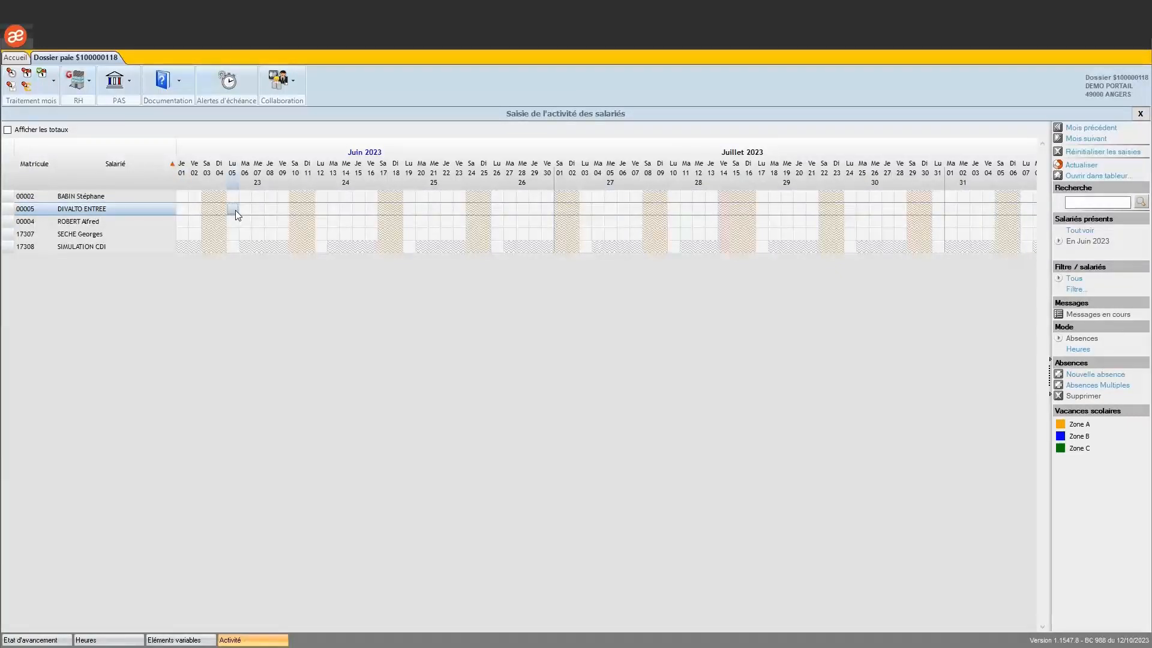
{"action": "left_click_drag", "start_coordinate": [235, 210], "coordinate": [282, 214]}
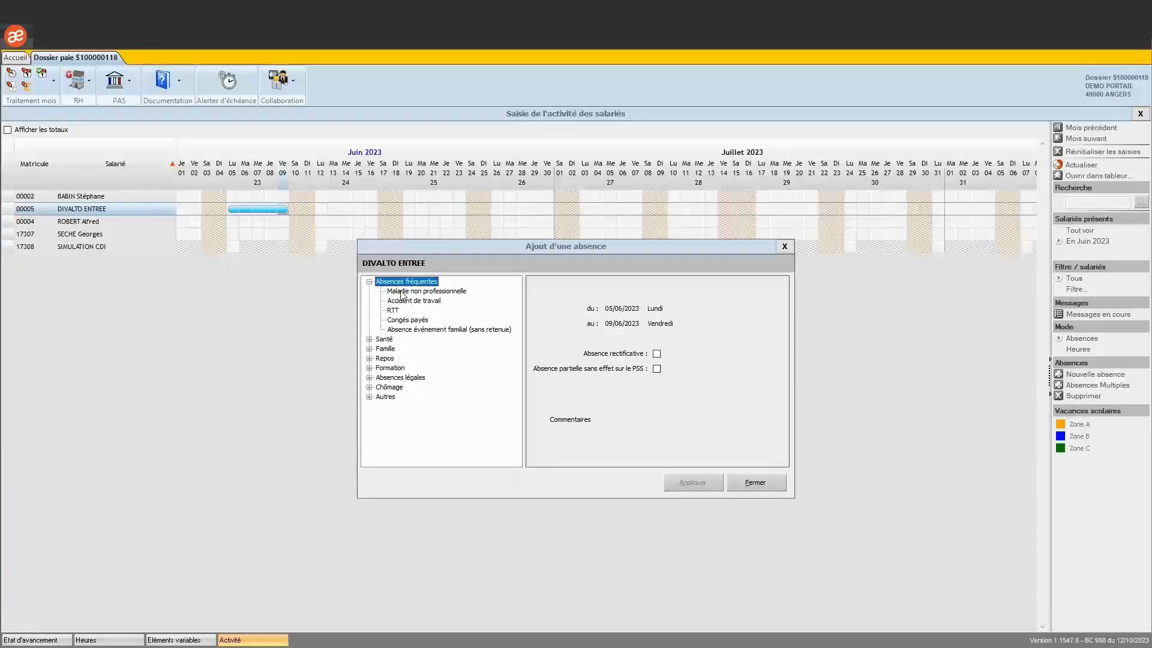
{"action": "left_click", "coordinate": [406, 322]}
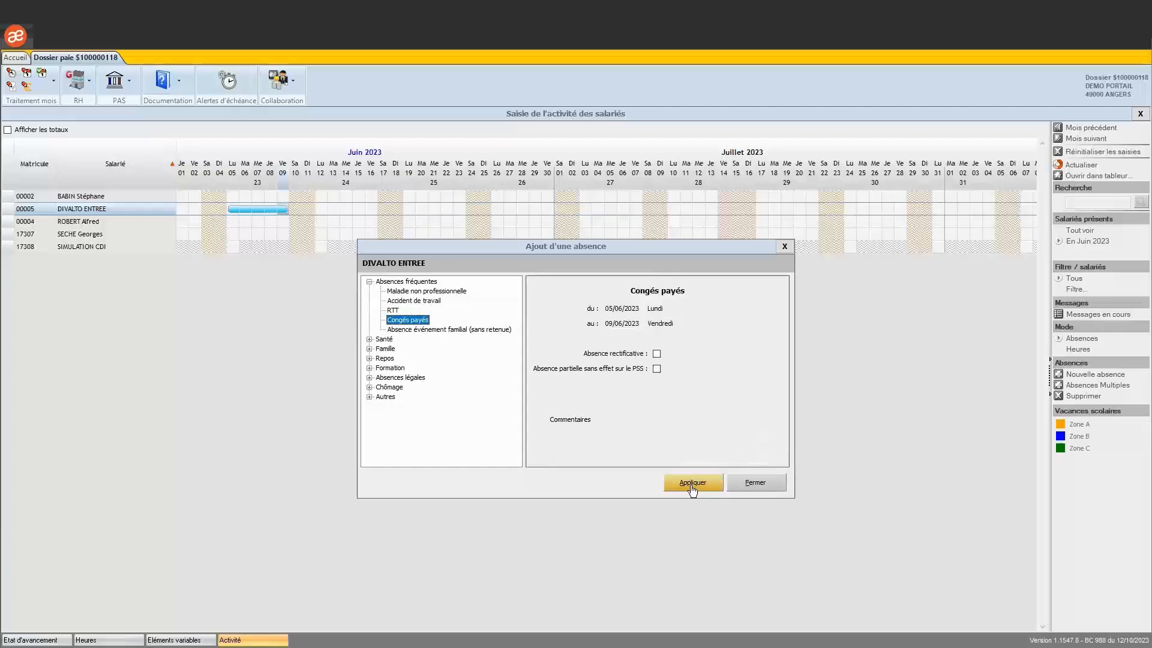
{"action": "left_click", "coordinate": [692, 486]}
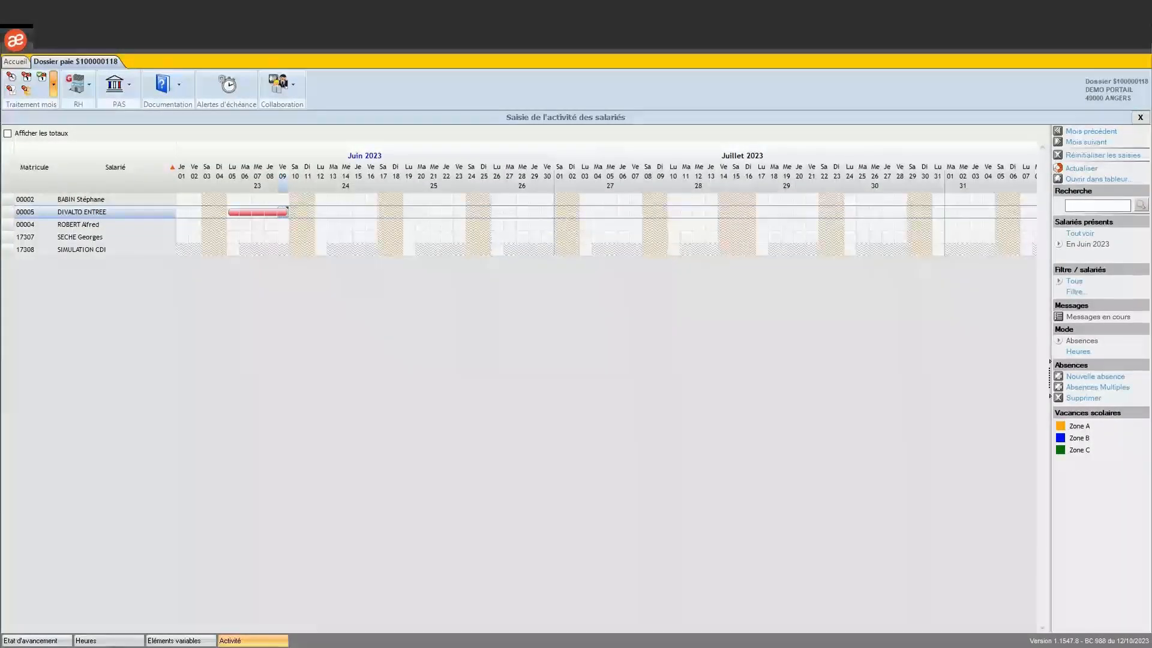
Enter 6 worked hours for Thursday 8 June and 8 for Friday 9 June in the employee's daily activity entry.
{"action": "left_click", "coordinate": [70, 126]}
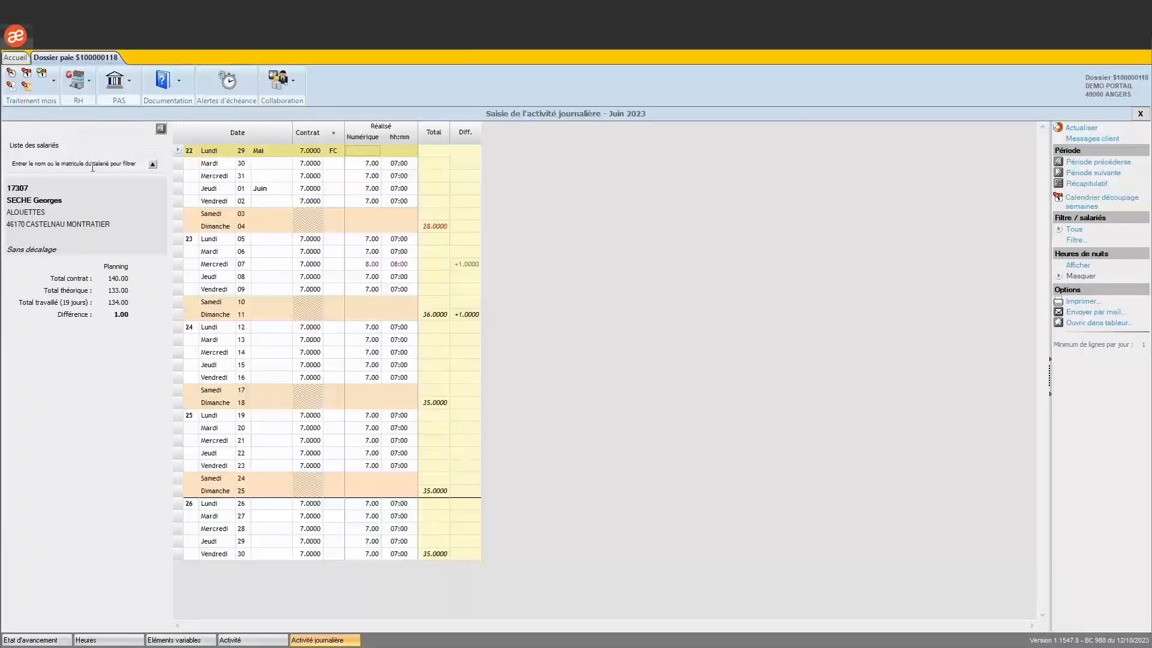
{"action": "left_click", "coordinate": [365, 278]}
{"action": "type", "text": "6"}
{"action": "key", "text": "Return"}
{"action": "type", "text": "8"}
{"action": "key", "text": "Return"}
{"action": "key", "text": "Escape"}
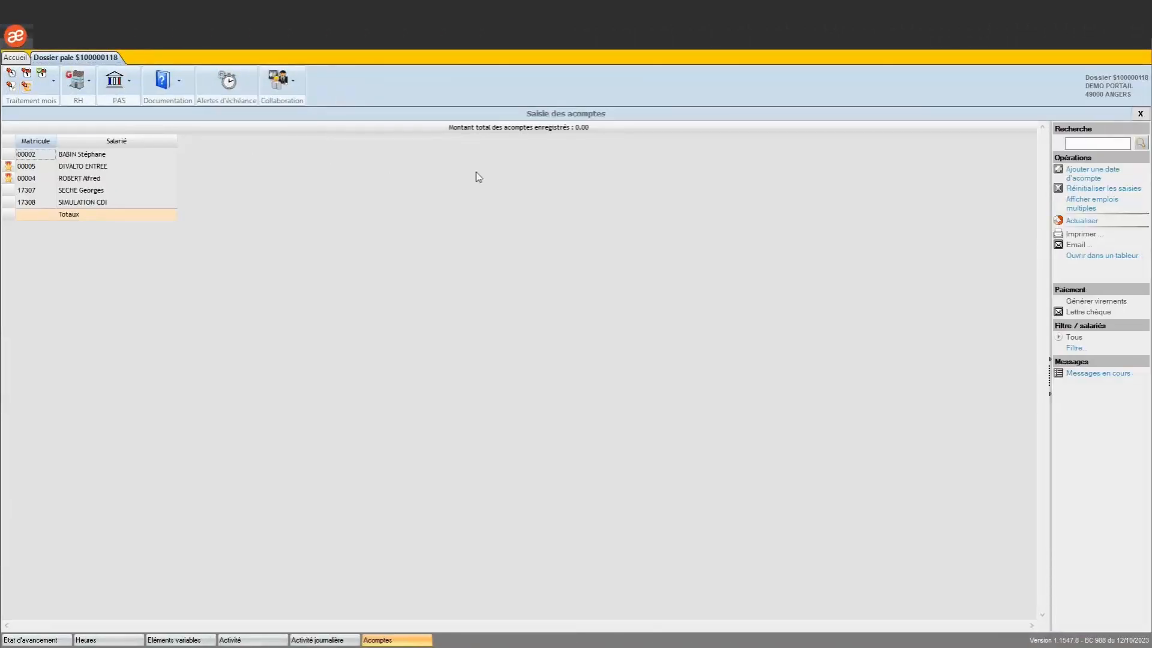
Add the advance month 06/2023 and enter an advance of 100 for the second listed employee.
{"action": "left_click", "coordinate": [1080, 177]}
{"action": "type", "text": "06/2023"}
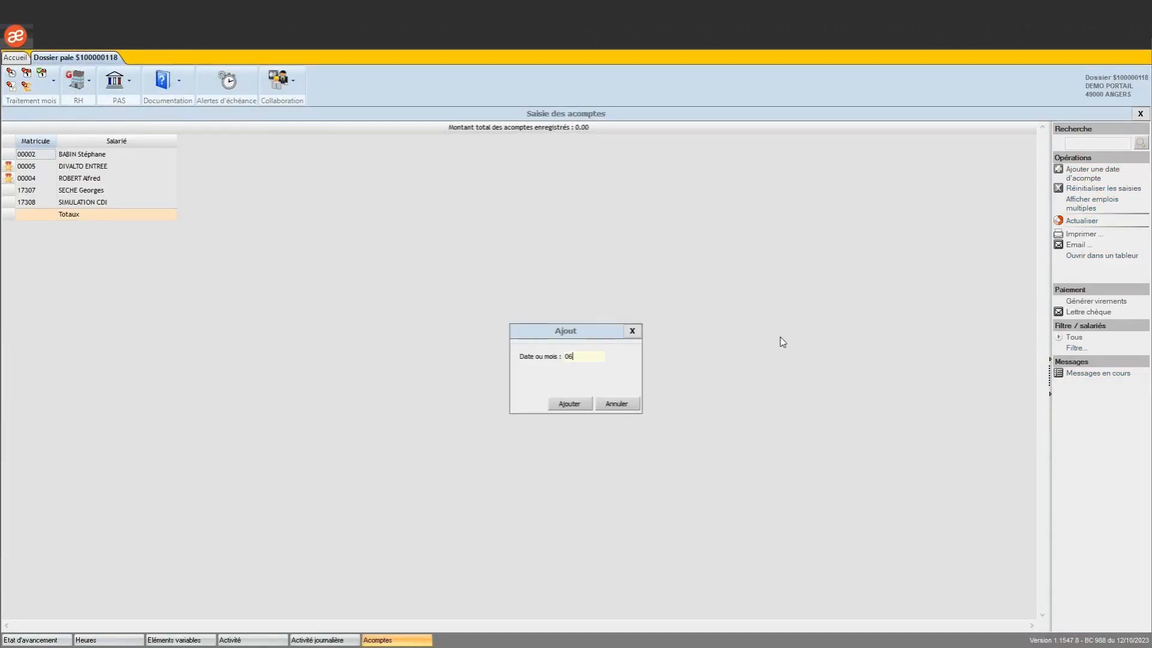
{"action": "key", "text": "Tab"}
{"action": "key", "text": "Return"}
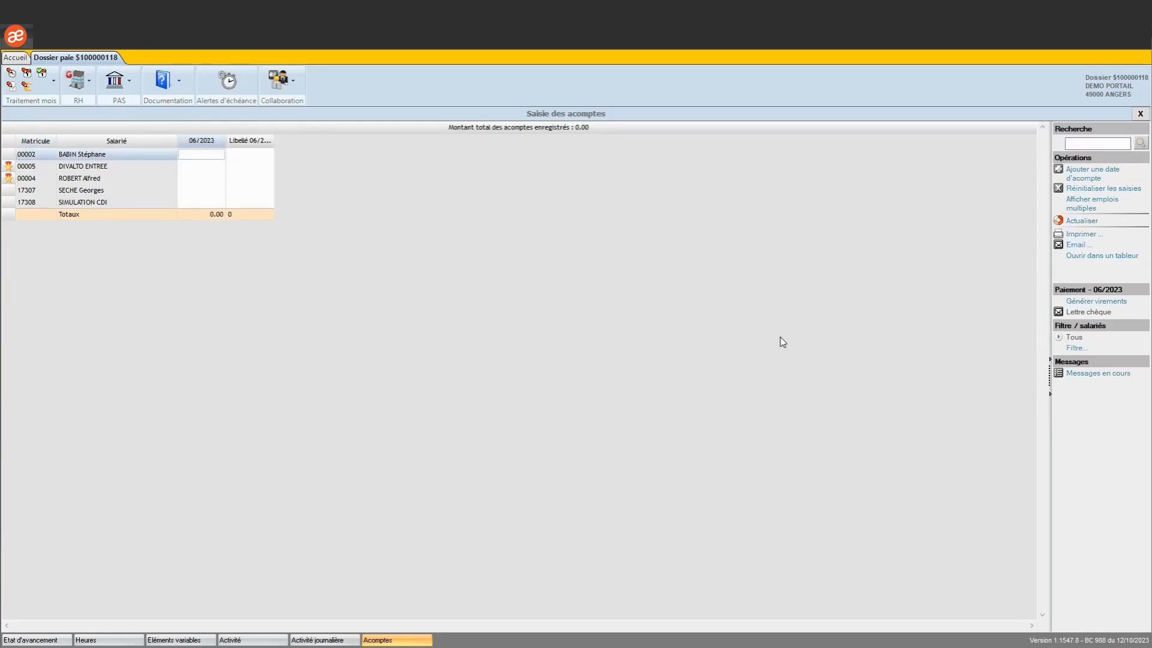
{"action": "left_click", "coordinate": [208, 167]}
{"action": "type", "text": "100."}
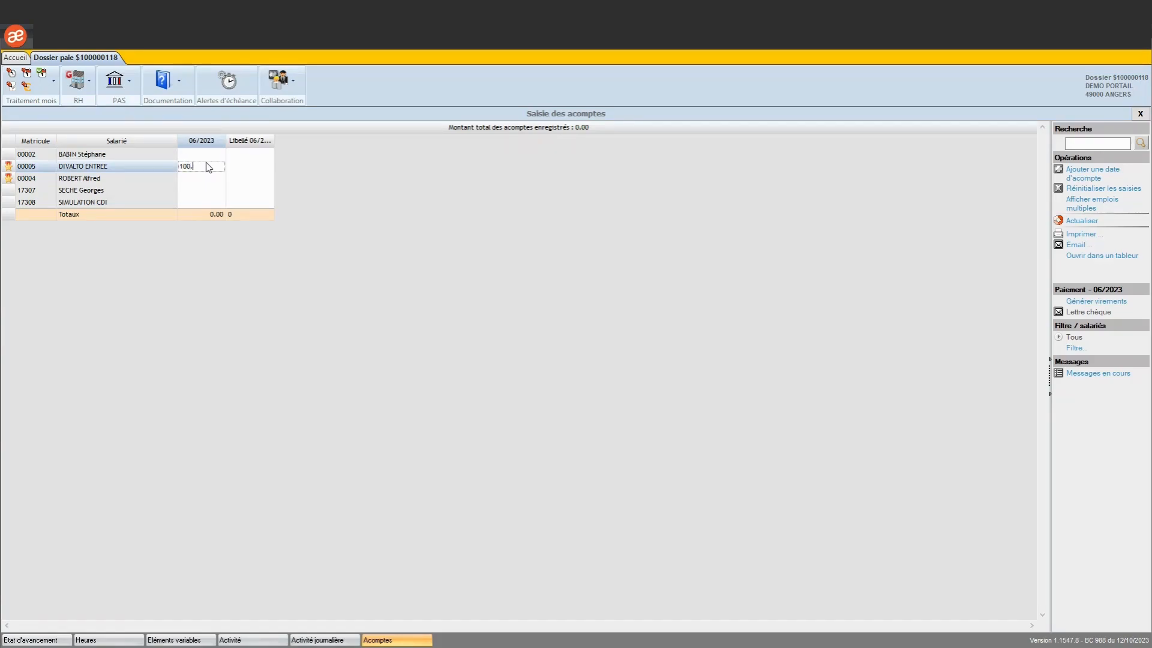
{"action": "key", "text": "Return"}
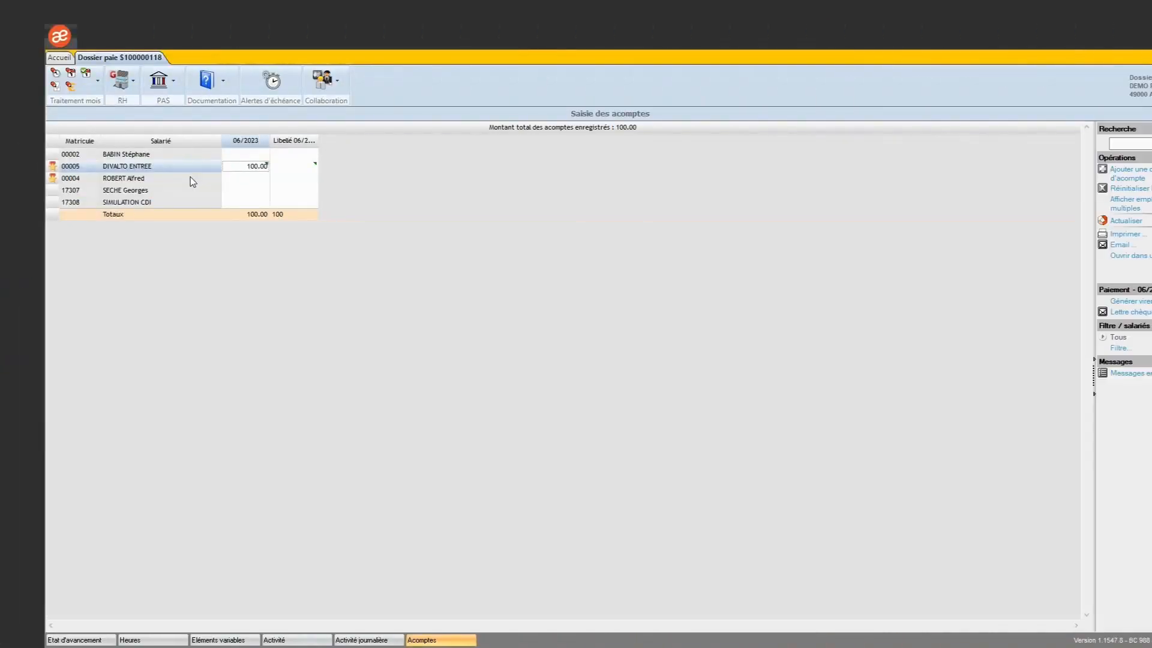
Write the message "Acompte de 100€ sur 3 mois" on the third listed employee's record.
{"action": "right_click", "coordinate": [91, 182]}
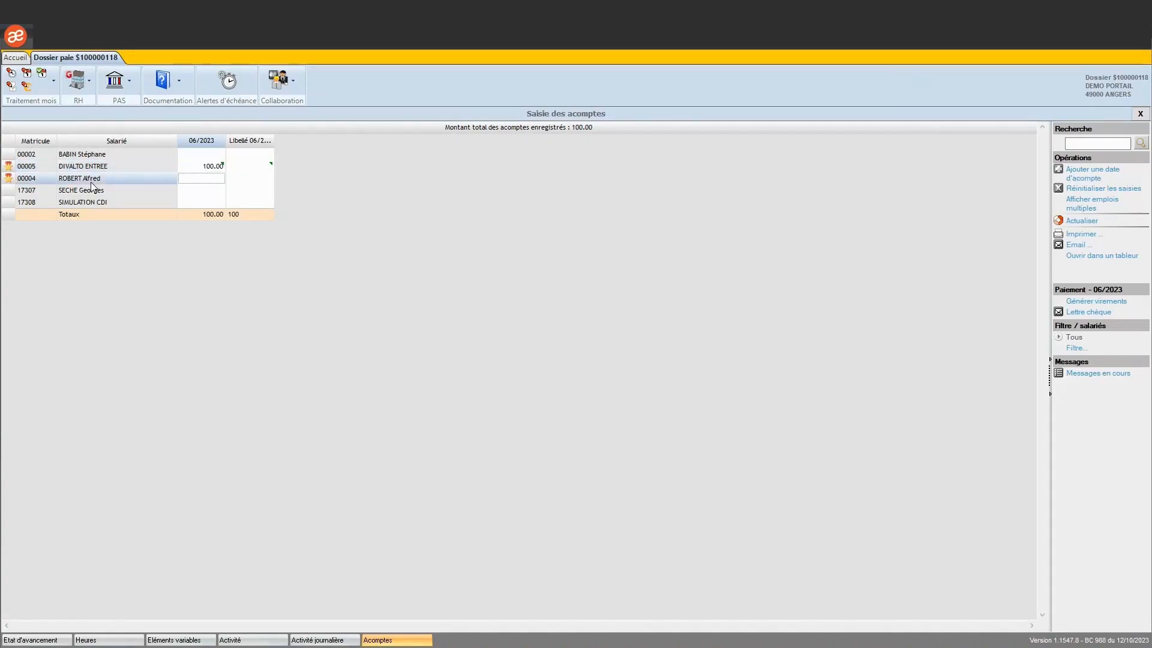
{"action": "left_click", "coordinate": [124, 193]}
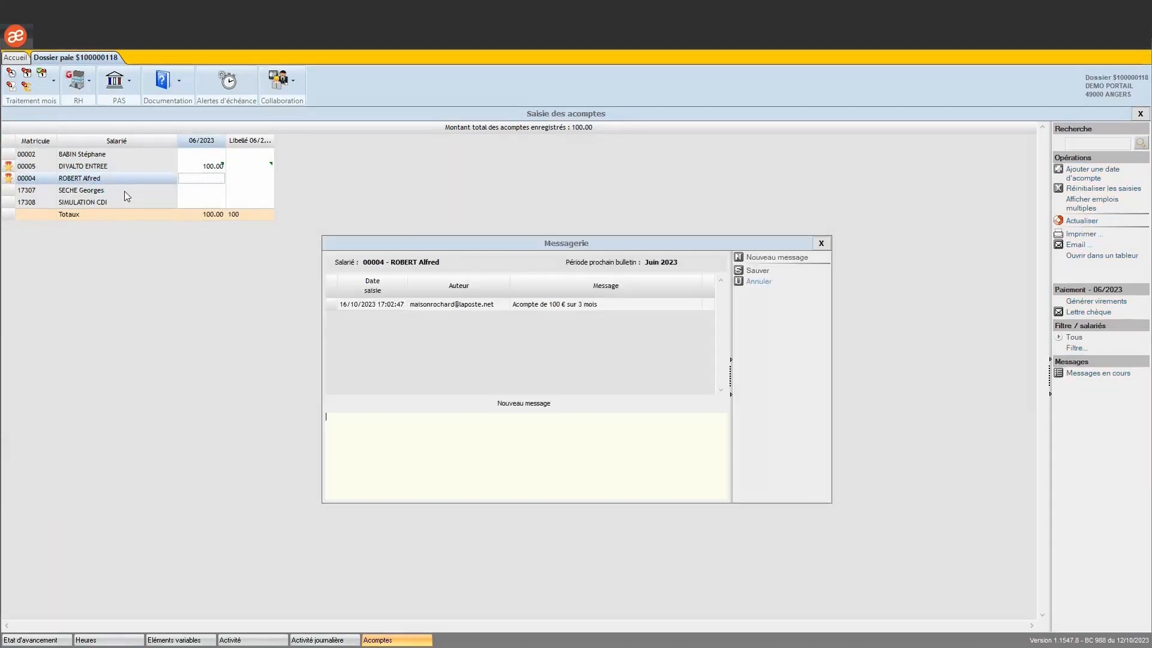
{"action": "left_click", "coordinate": [331, 447]}
{"action": "type", "text": "Acompte de 100€ sur 3 mois"}
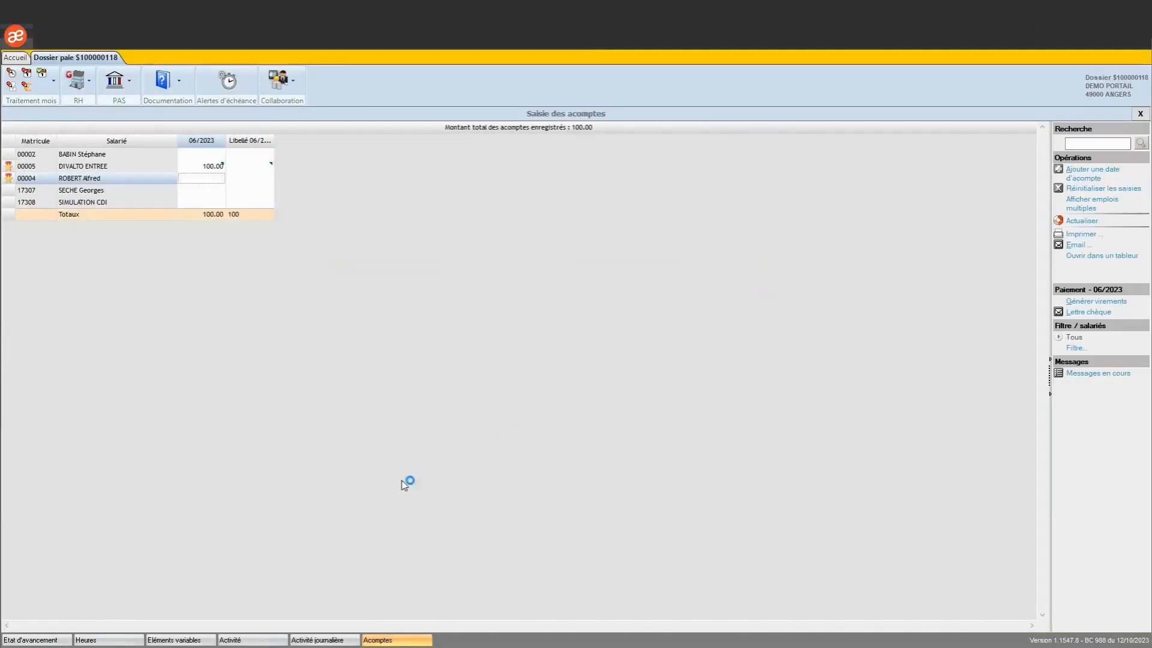
Open the validation of the June 2023 variable elements, confirm with OUI and launch it.
{"action": "left_click", "coordinate": [36, 640]}
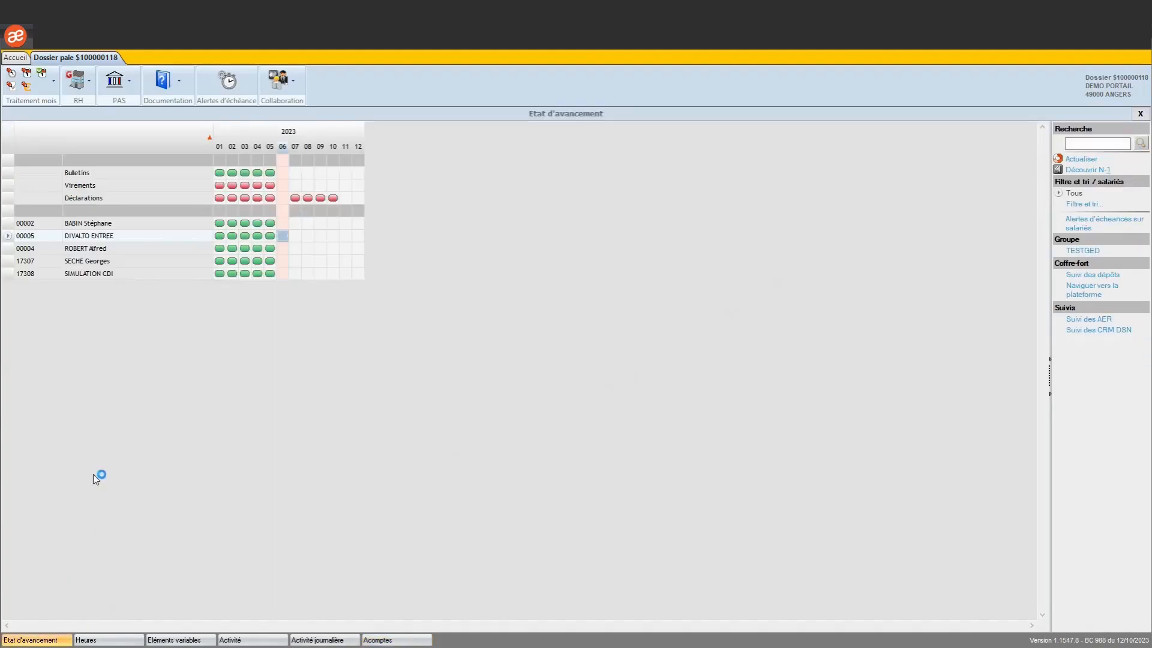
{"action": "left_click", "coordinate": [42, 78]}
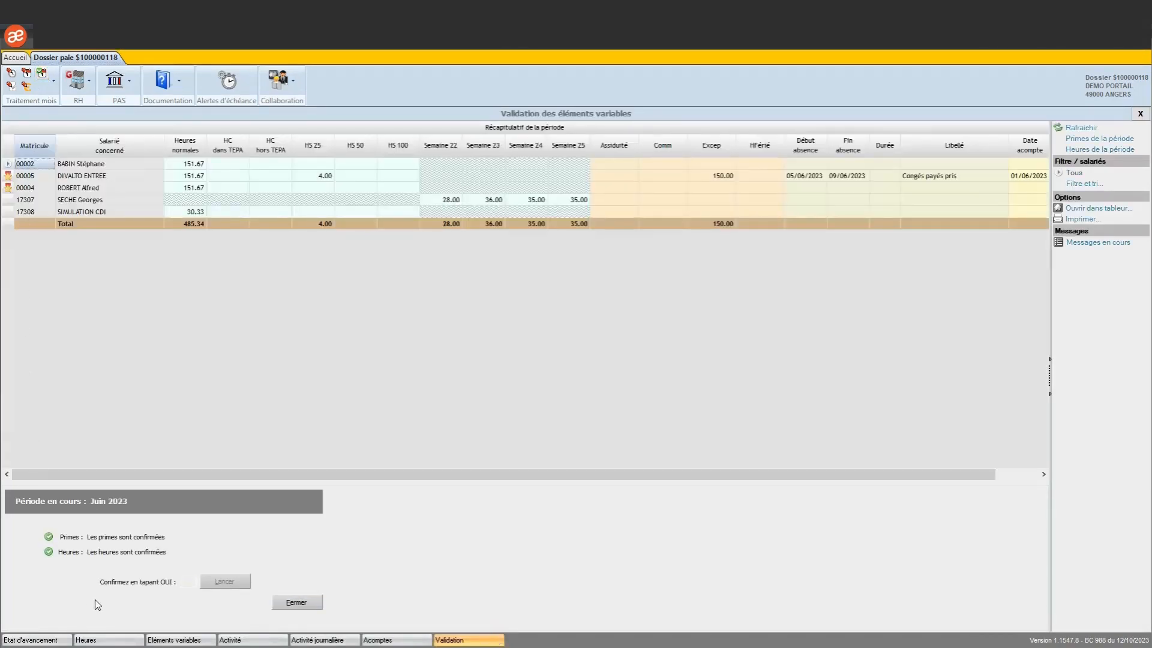
{"action": "left_click", "coordinate": [182, 583]}
{"action": "type", "text": "OUI"}
{"action": "left_click", "coordinate": [228, 586]}
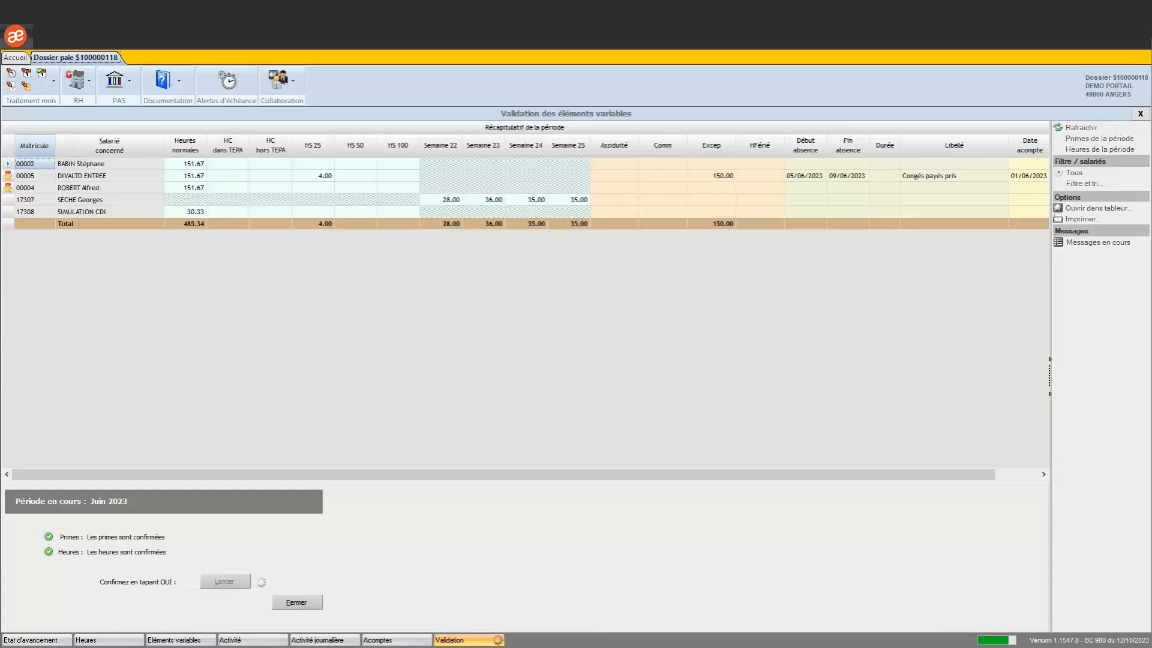